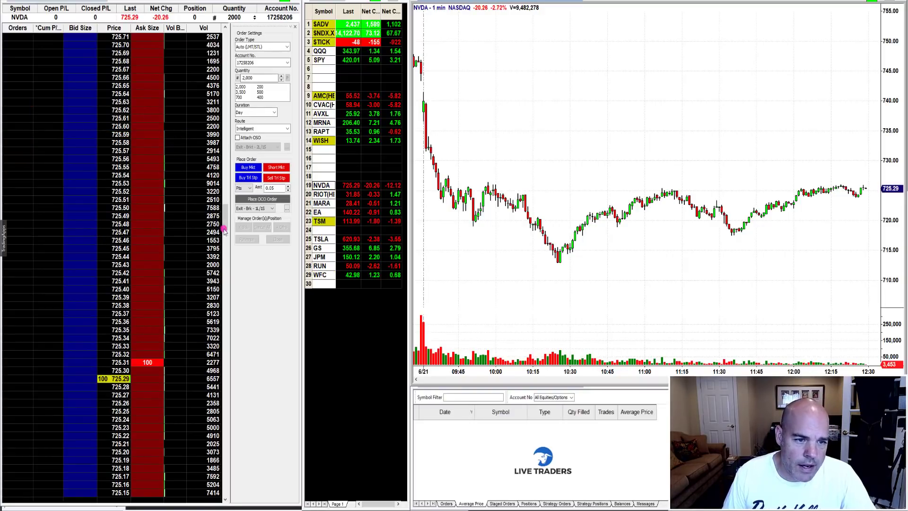
- Examine the price levels around the current bid and ask in the NVDA ladder
{"action": "scroll", "coordinate": [224, 231], "scroll_direction": "down", "scroll_amount": 8}
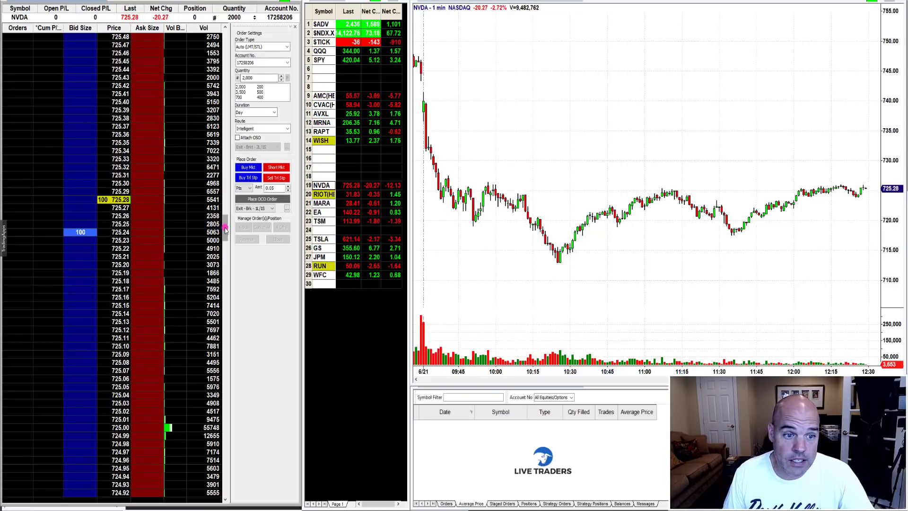
{"action": "scroll", "coordinate": [225, 228], "scroll_direction": "up", "scroll_amount": 3}
{"action": "scroll", "coordinate": [225, 227], "scroll_direction": "up", "scroll_amount": 1}
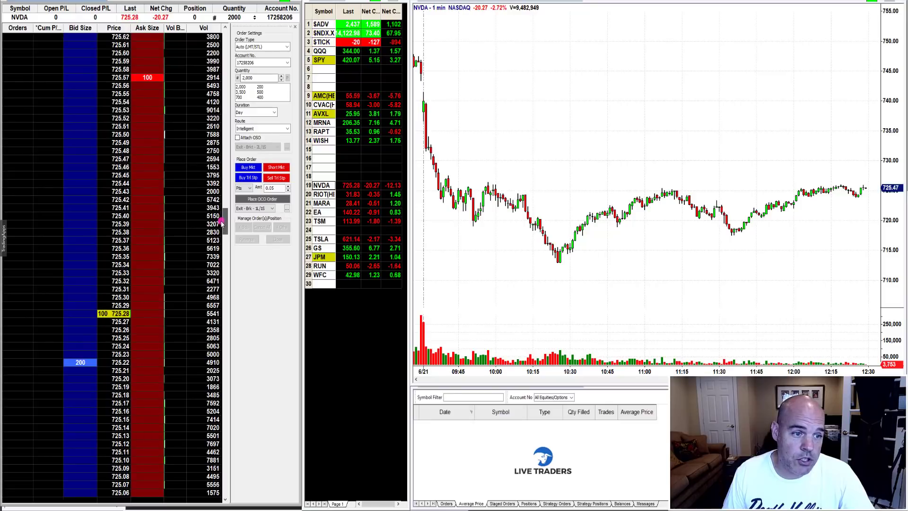
{"action": "left_click", "coordinate": [138, 199]}
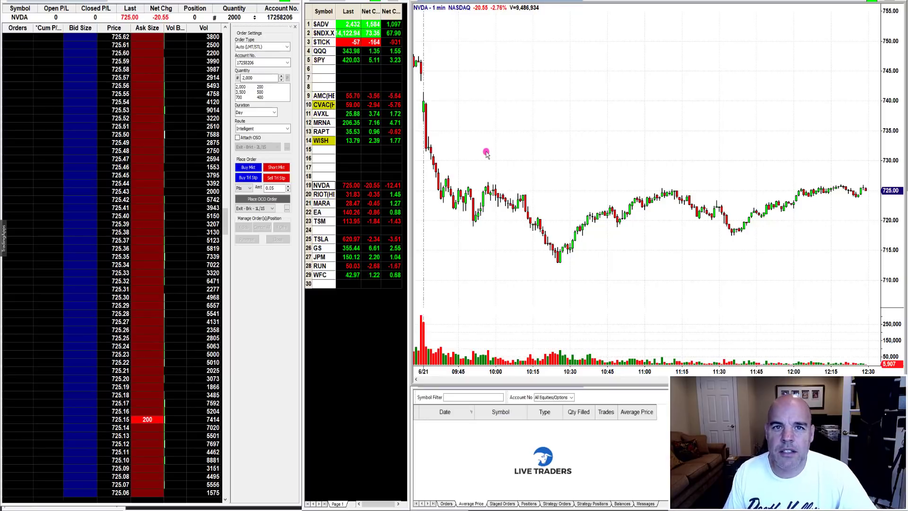
{"action": "left_click_drag", "start_coordinate": [225, 222], "coordinate": [226, 232]}
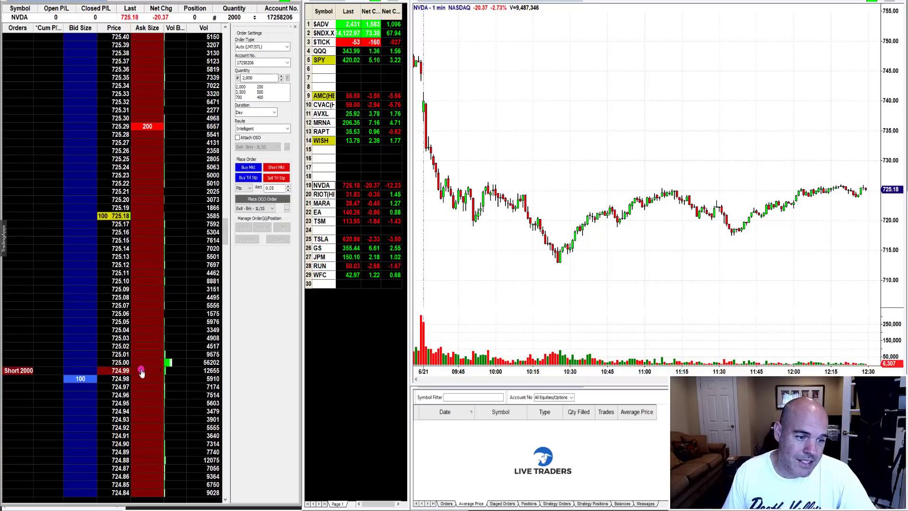
{"action": "left_click", "coordinate": [146, 175]}
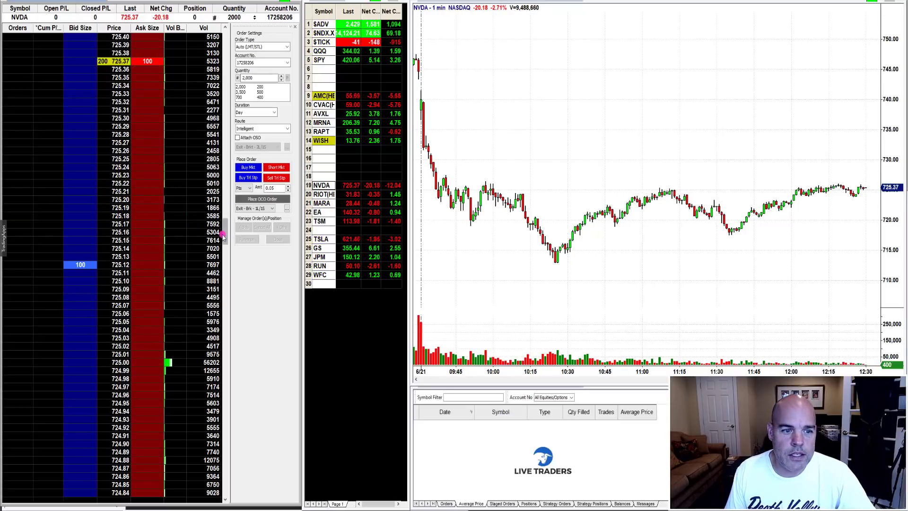
{"action": "scroll", "coordinate": [225, 232], "scroll_direction": "up", "scroll_amount": 3}
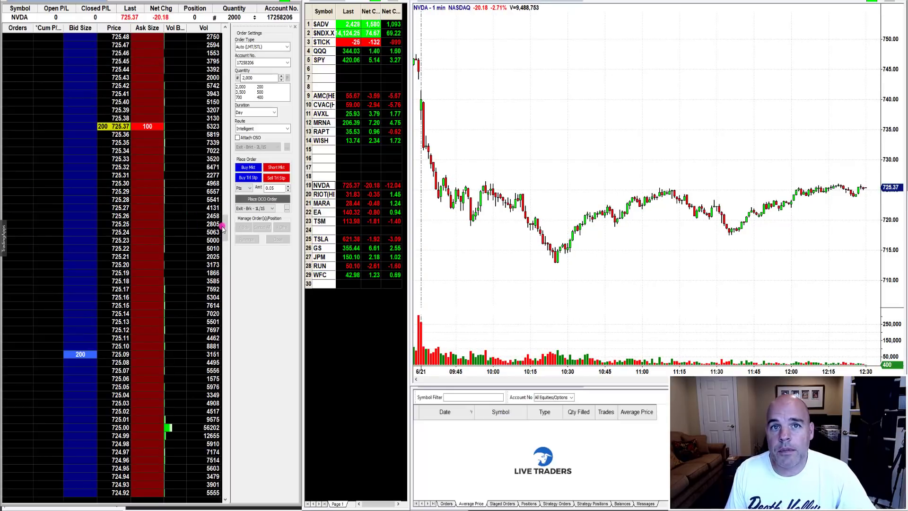
{"action": "left_click", "coordinate": [152, 166]}
{"action": "right_click", "coordinate": [152, 167]}
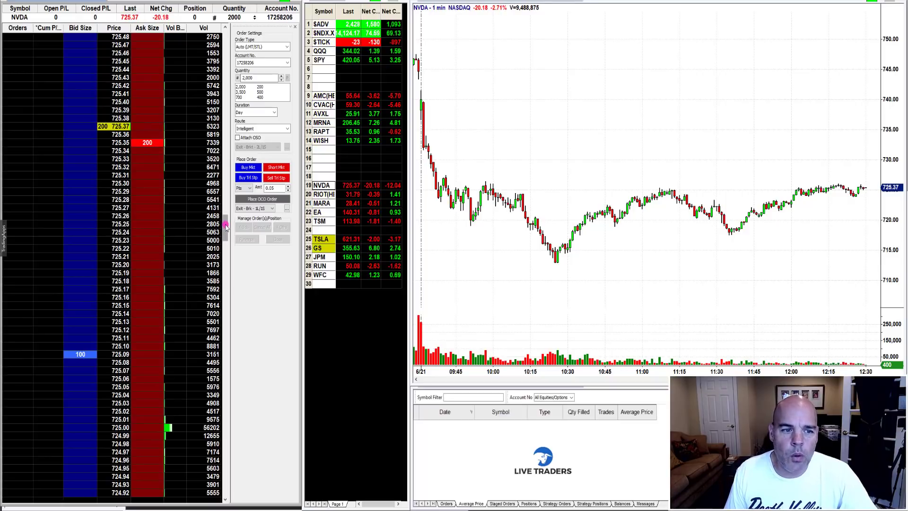
- Place a 10-share NVDA sell short stop limit order from the ladder with the stop at 712.92 and the limit at 712.45
{"action": "left_click_drag", "start_coordinate": [224, 232], "coordinate": [225, 310]}
{"action": "double_click", "coordinate": [257, 78]}
{"action": "type", "text": "10"}
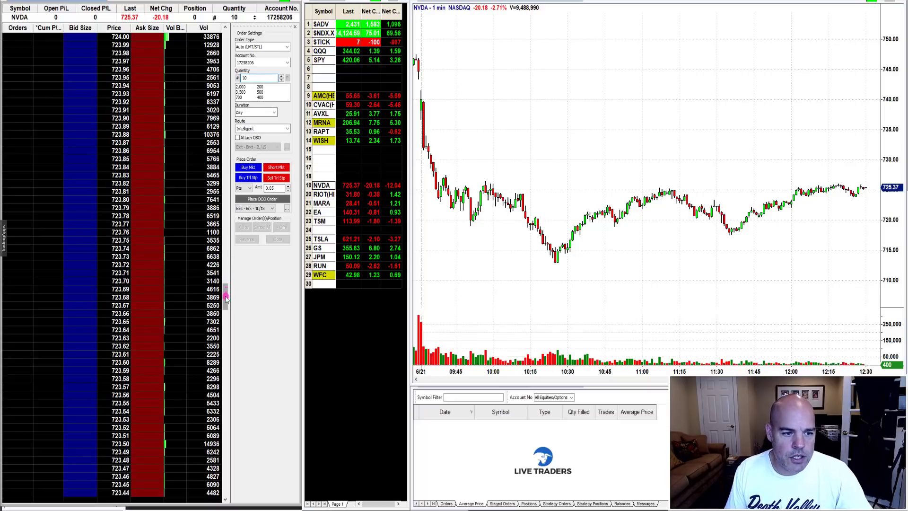
{"action": "left_click_drag", "start_coordinate": [226, 296], "coordinate": [226, 468]}
{"action": "left_click", "coordinate": [226, 484]}
{"action": "left_click", "coordinate": [226, 481]}
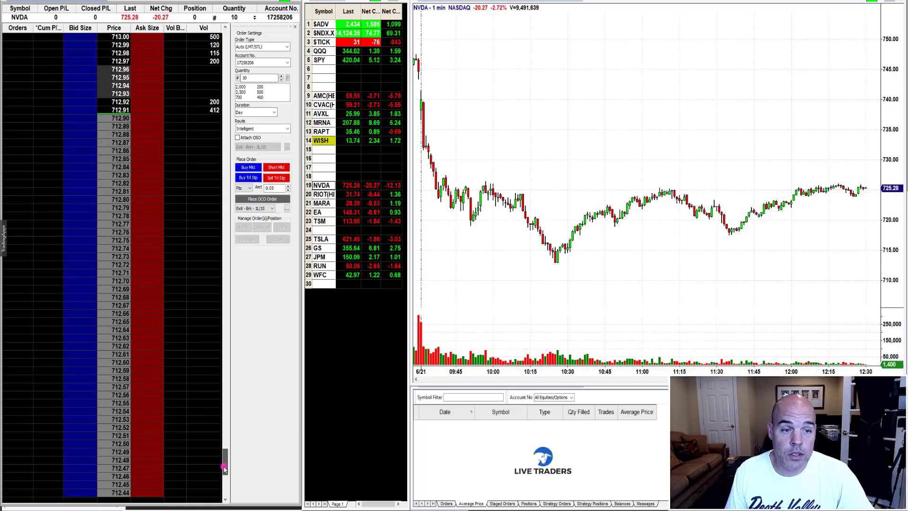
{"action": "left_click", "coordinate": [142, 102]}
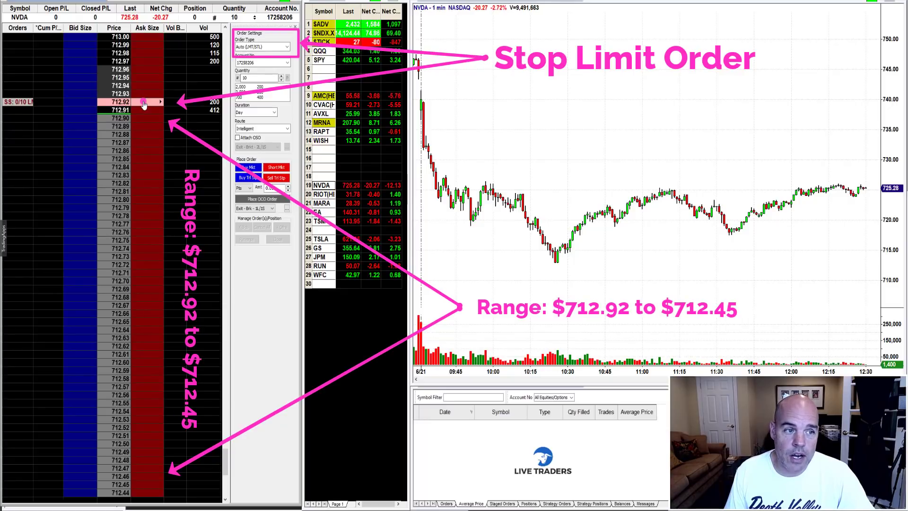
{"action": "mouse_move", "coordinate": [144, 104]}
{"action": "left_mouse_down"}
{"action": "mouse_move", "coordinate": [144, 322]}
{"action": "mouse_move", "coordinate": [156, 491]}
{"action": "mouse_move", "coordinate": [146, 97]}
{"action": "mouse_move", "coordinate": [146, 105]}
{"action": "left_mouse_up"}
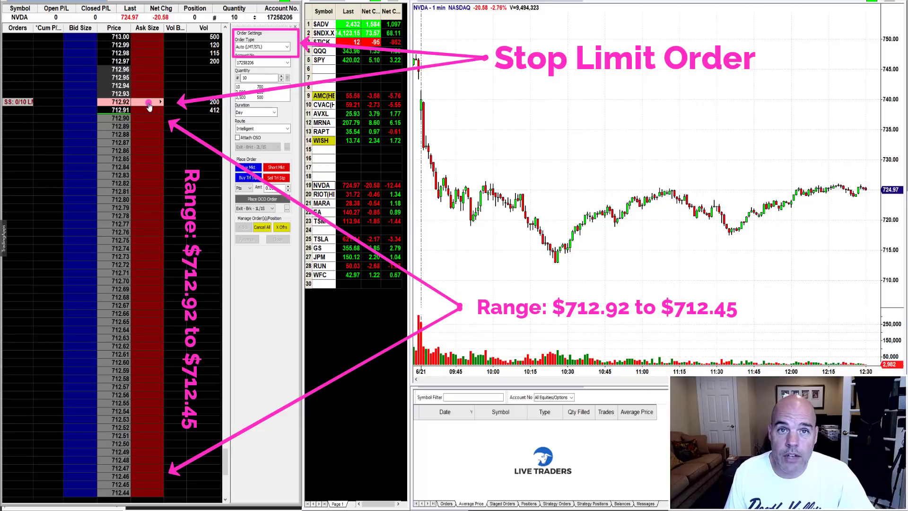
{"action": "mouse_move", "coordinate": [149, 106]}
{"action": "left_mouse_down"}
{"action": "mouse_move", "coordinate": [143, 494]}
{"action": "mouse_move", "coordinate": [134, 482]}
{"action": "left_mouse_up"}
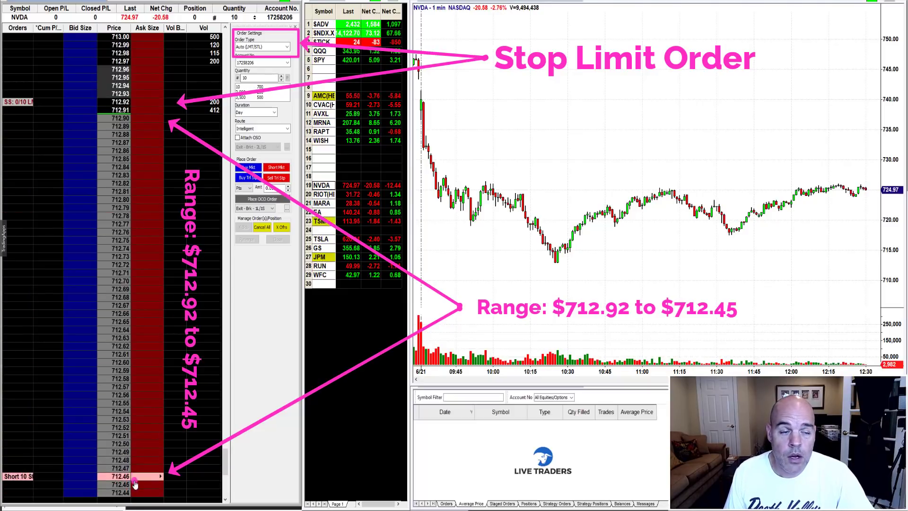
{"action": "key", "text": "Escape"}
- Show the list of orders and cancel the NVDA sell short order
{"action": "left_click", "coordinate": [446, 504]}
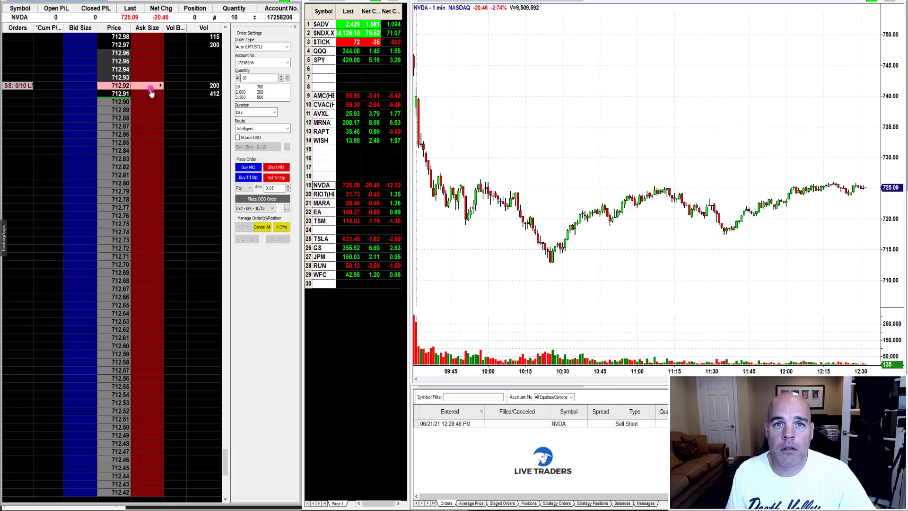
{"action": "left_click", "coordinate": [275, 223]}
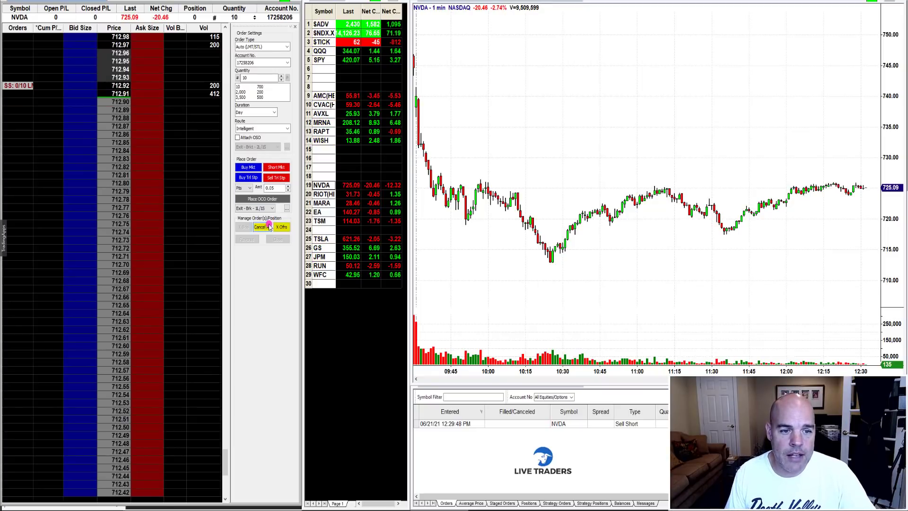
- Place a 10-share NVDA buy stop limit order from the ladder with the stop at 741.40 and the limit at 741.86
{"action": "left_click", "coordinate": [226, 37]}
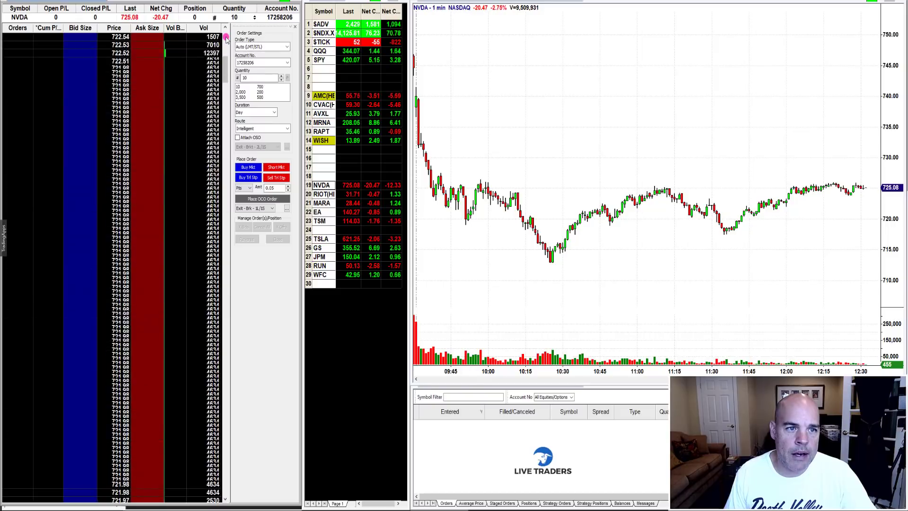
{"action": "left_click_drag", "start_coordinate": [226, 37], "coordinate": [226, 79]}
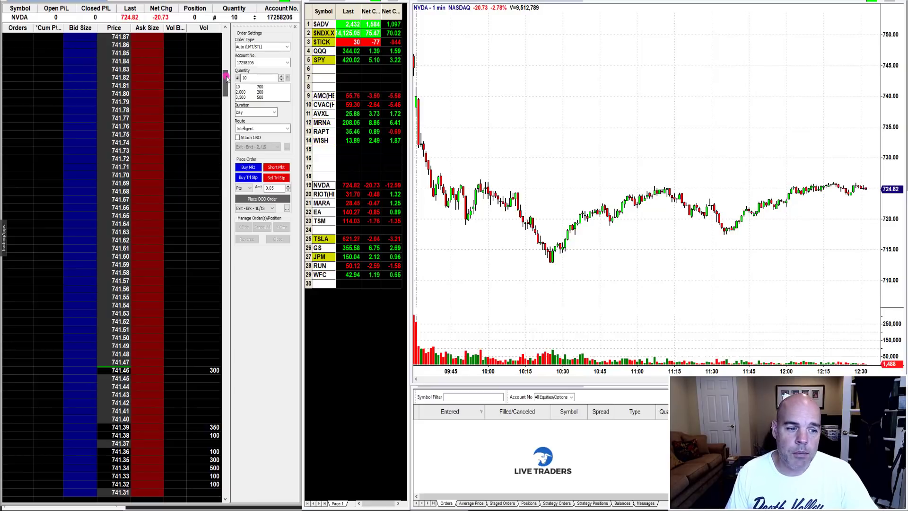
{"action": "left_click", "coordinate": [77, 419]}
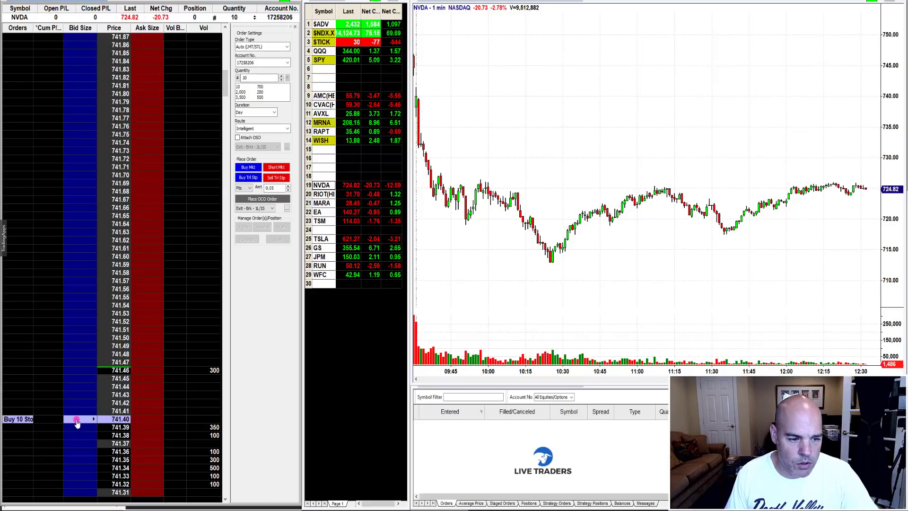
{"action": "left_click_drag", "start_coordinate": [77, 420], "coordinate": [79, 42]}
{"action": "left_click", "coordinate": [89, 49]}
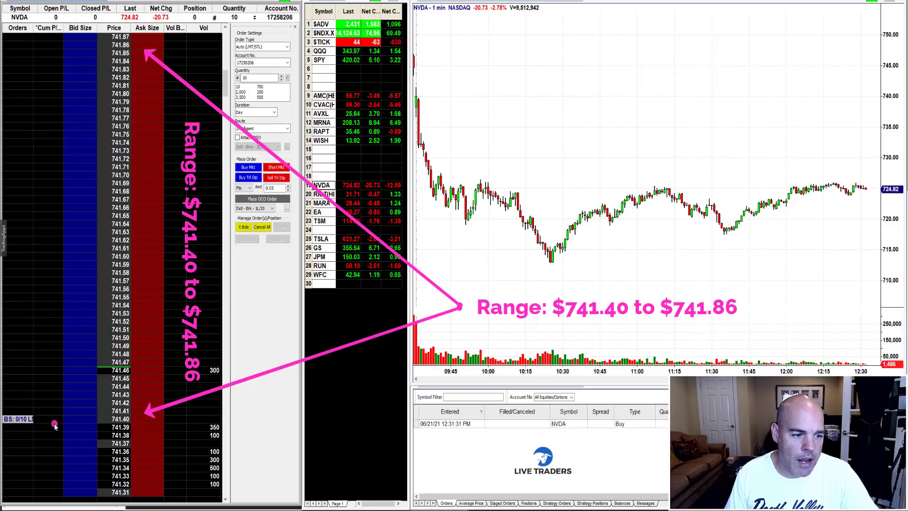
{"action": "left_click", "coordinate": [71, 140]}
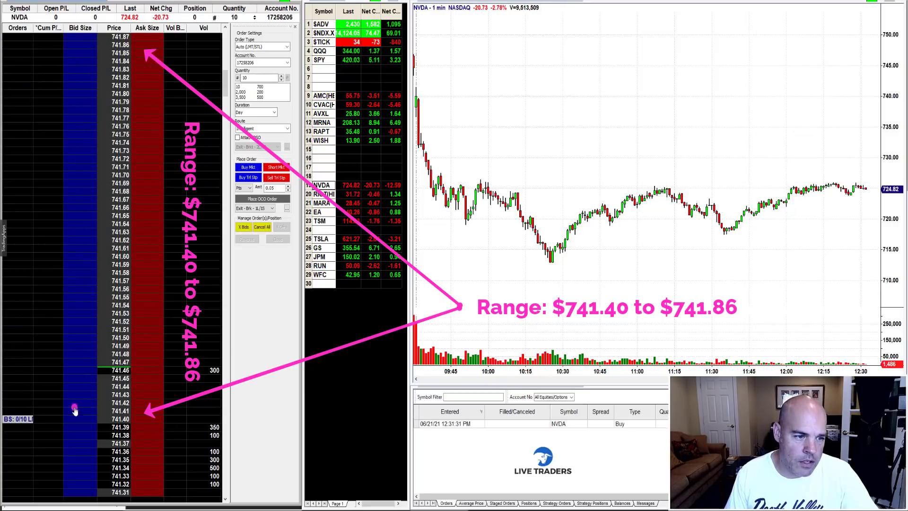
{"action": "left_click", "coordinate": [75, 81]}
{"action": "left_click", "coordinate": [75, 81]}
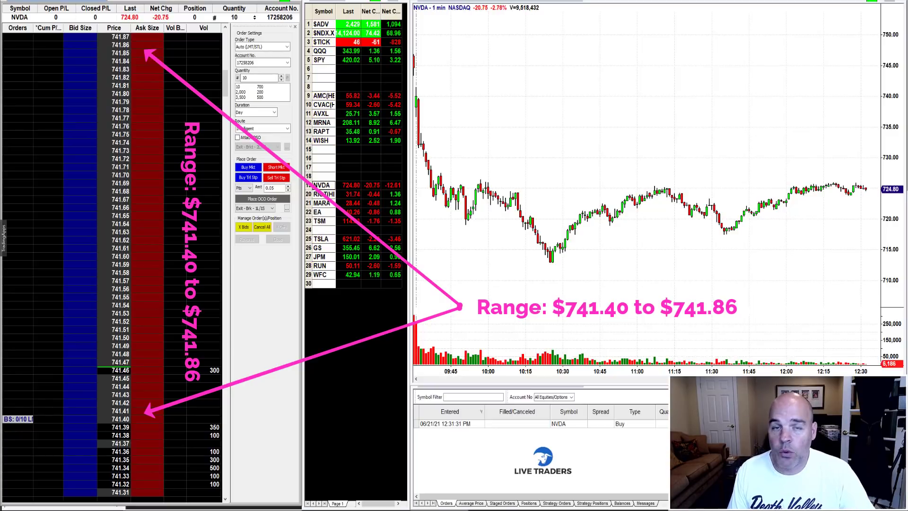
- Add MSFT to the empty row 30 of the watchlist and display it on a 5-minute chart
{"action": "key", "text": "space"}
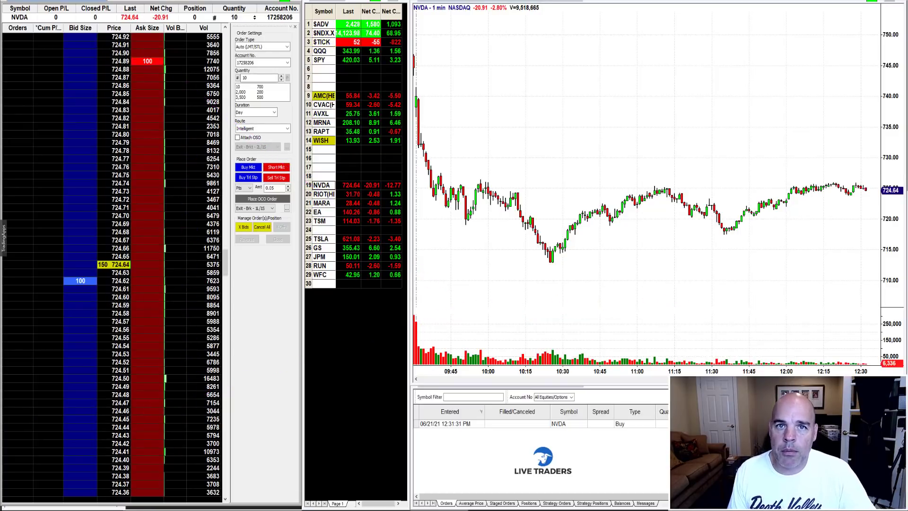
{"action": "left_click", "coordinate": [328, 248]}
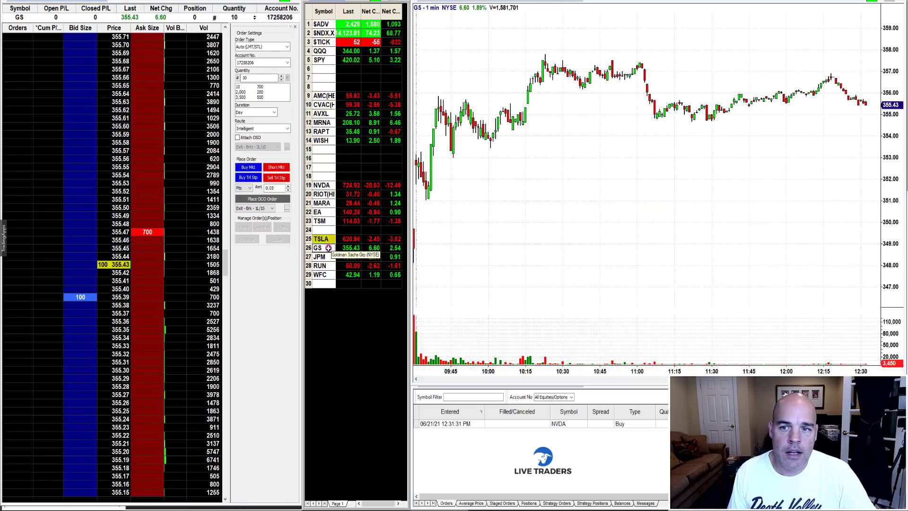
{"action": "type", "text": "MSFT"}
{"action": "key", "text": "Return"}
{"action": "left_click", "coordinate": [318, 283]}
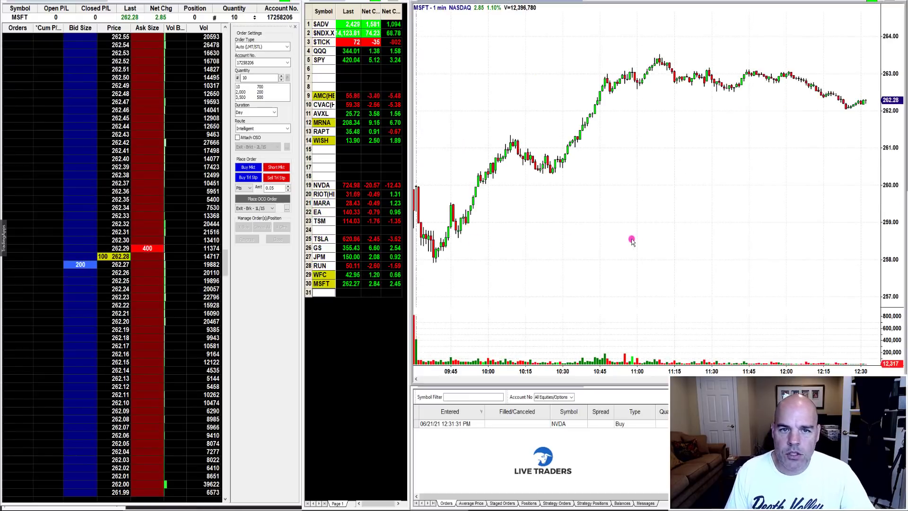
{"action": "key", "text": "5"}
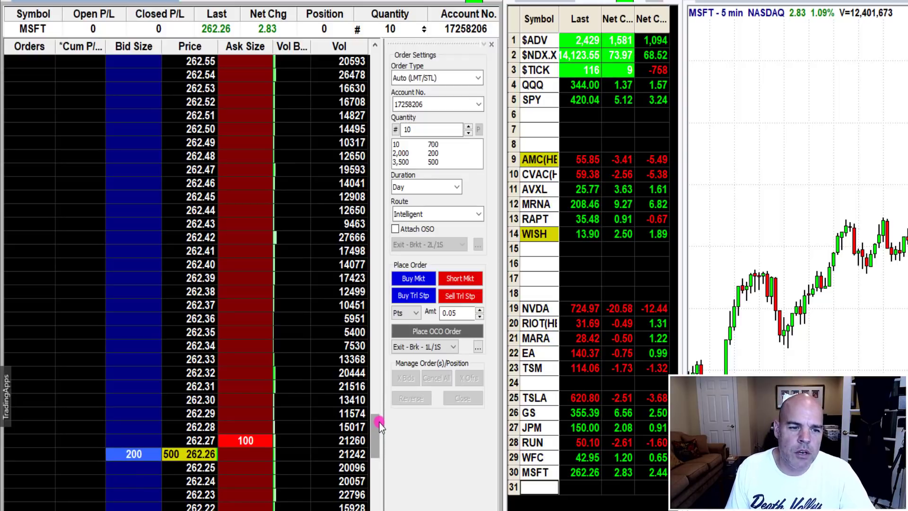
- Place a 10-share MSFT buy stop limit order from the ladder with the stop at 263.50 and the limit at 263.60
{"action": "left_click_drag", "start_coordinate": [374, 425], "coordinate": [370, 316]}
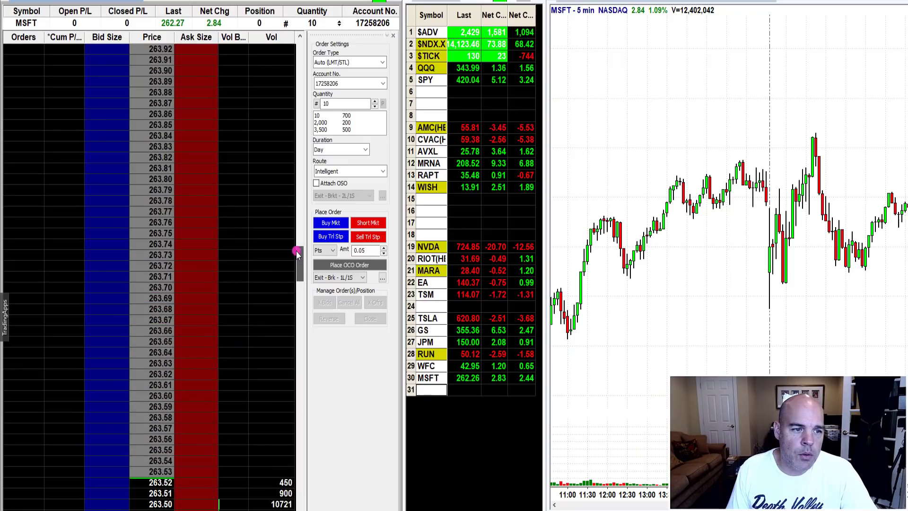
{"action": "left_click_drag", "start_coordinate": [297, 254], "coordinate": [297, 257]}
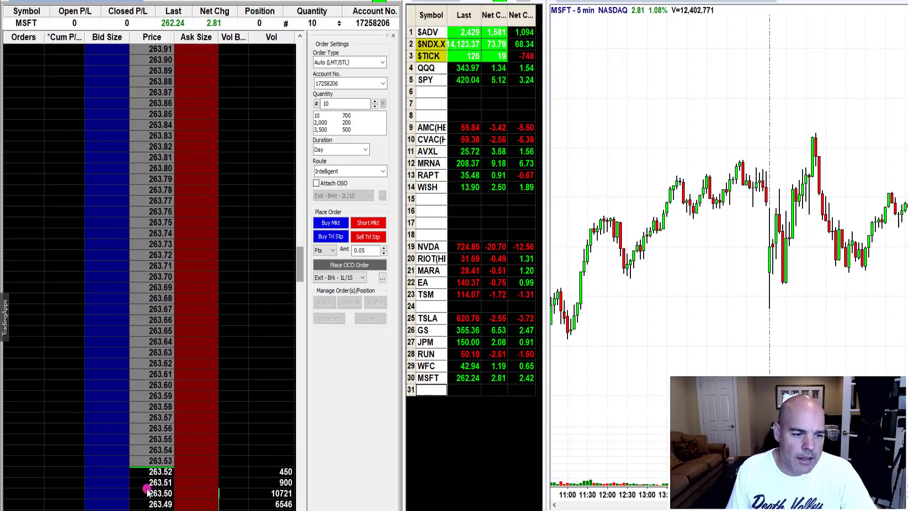
{"action": "left_click", "coordinate": [109, 494]}
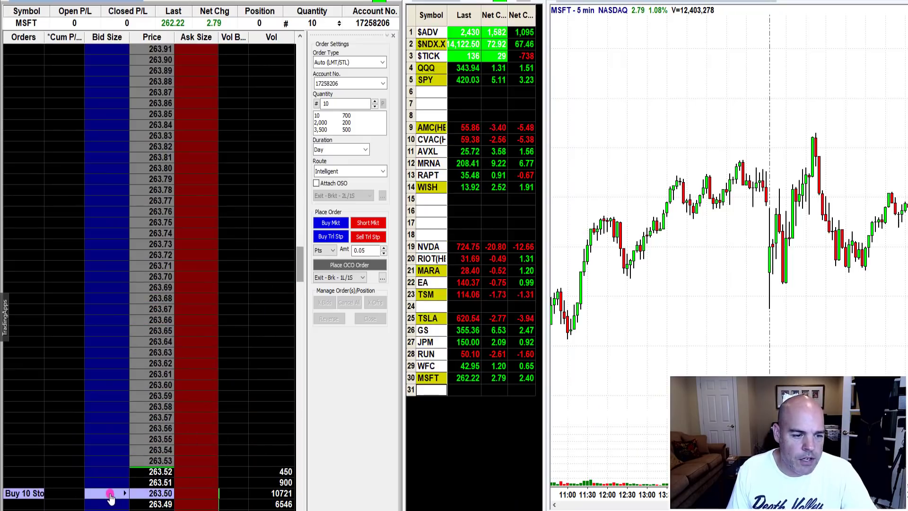
{"action": "left_click_drag", "start_coordinate": [109, 494], "coordinate": [99, 389]}
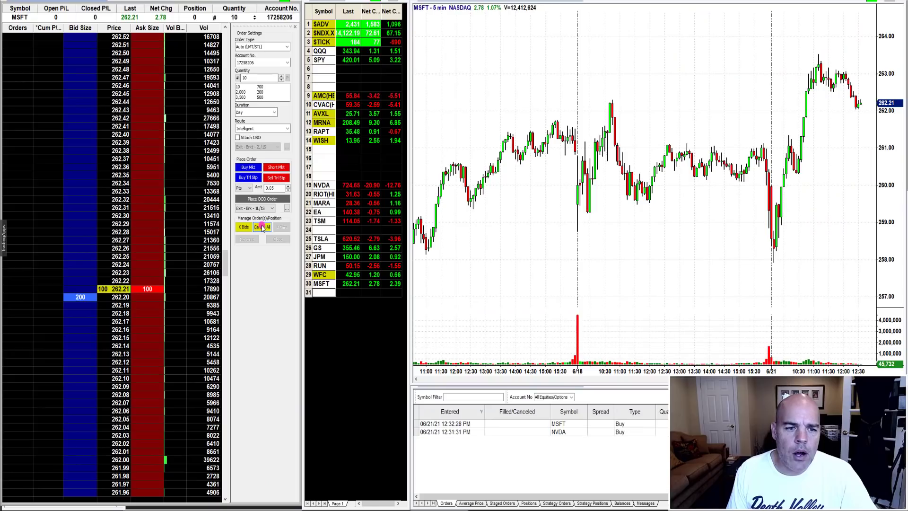
- Cancel the MSFT buy order, and load NVDA from the watchlist to cancel its buy order as well
{"action": "left_click", "coordinate": [263, 227]}
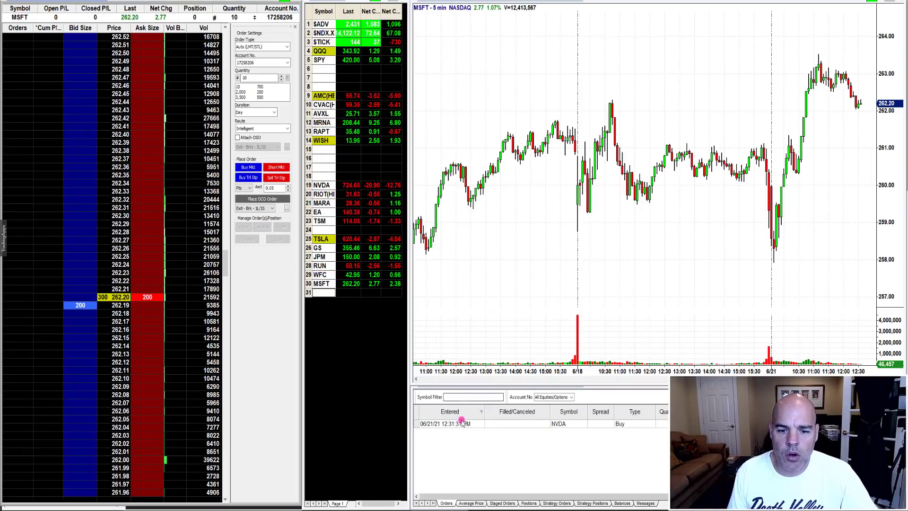
{"action": "left_click", "coordinate": [314, 185]}
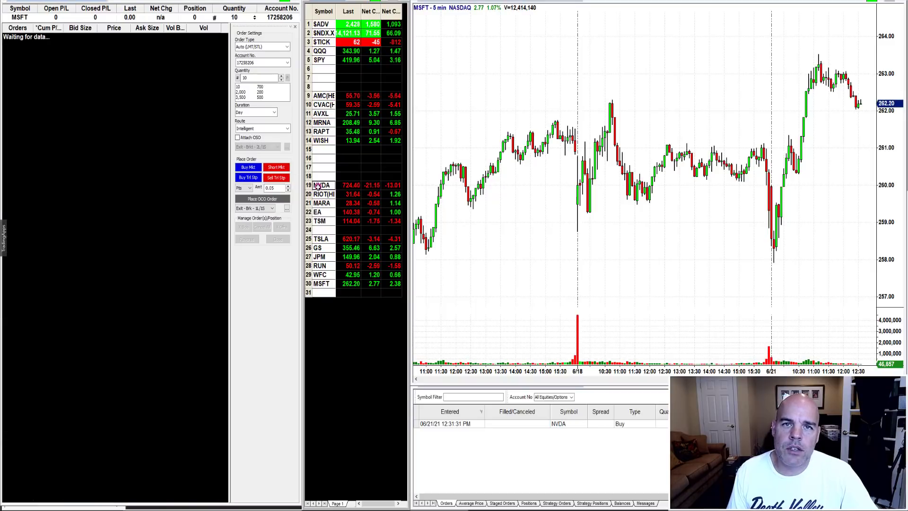
{"action": "left_click", "coordinate": [263, 228]}
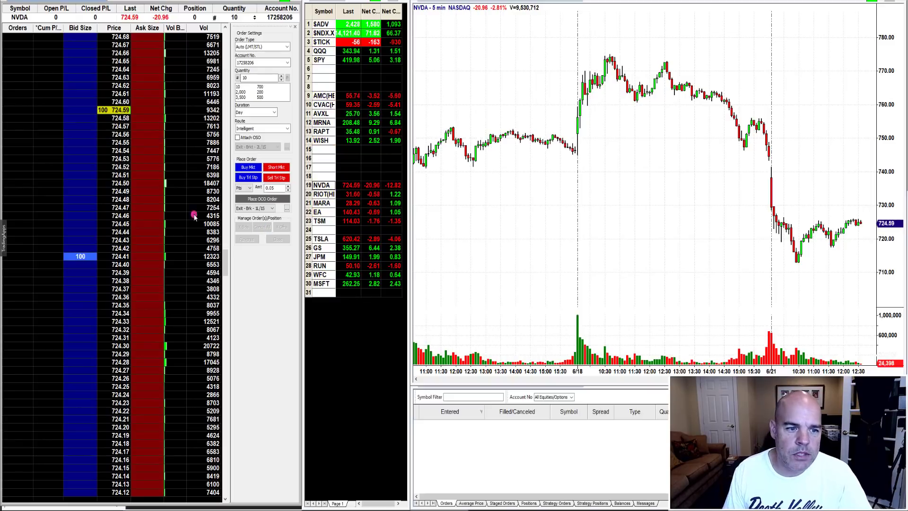
{"action": "left_click_drag", "start_coordinate": [225, 261], "coordinate": [225, 255]}
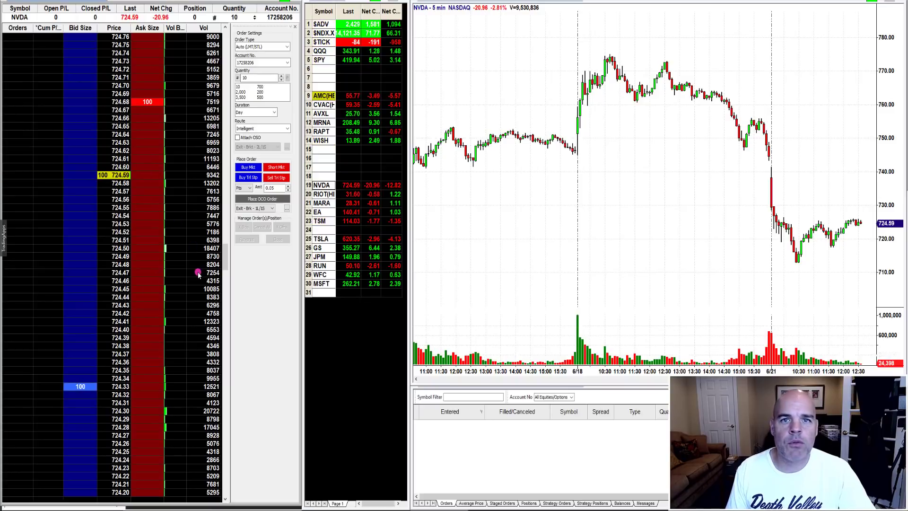